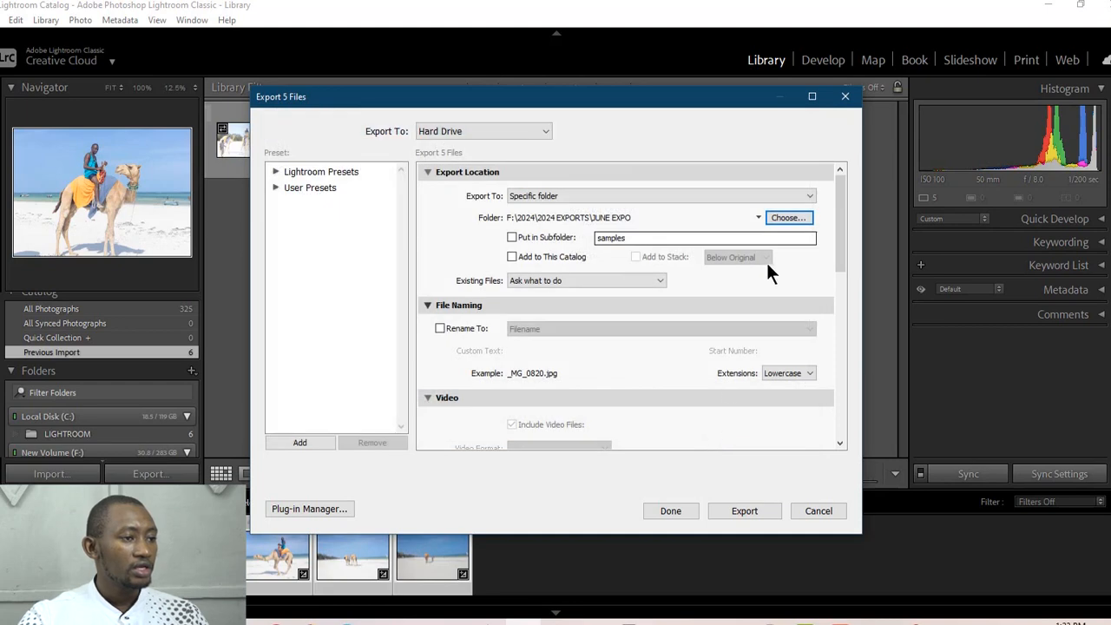
Step: Enable placing the exported photos in the subfolder "samples" of the chosen export folder
click(512, 238)
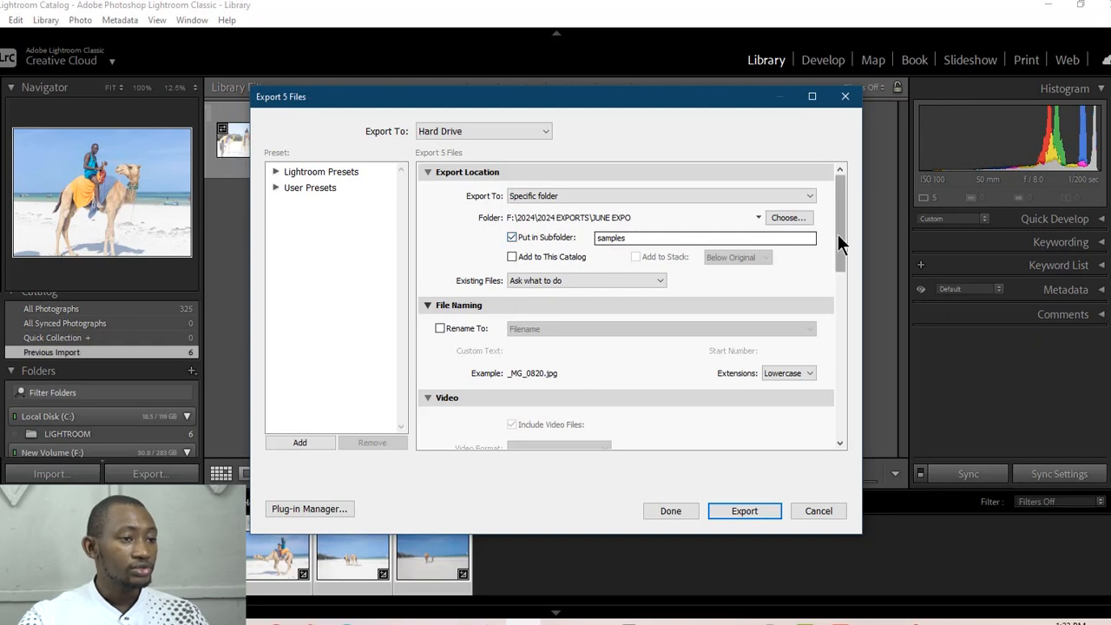
drag(839, 233, 842, 273)
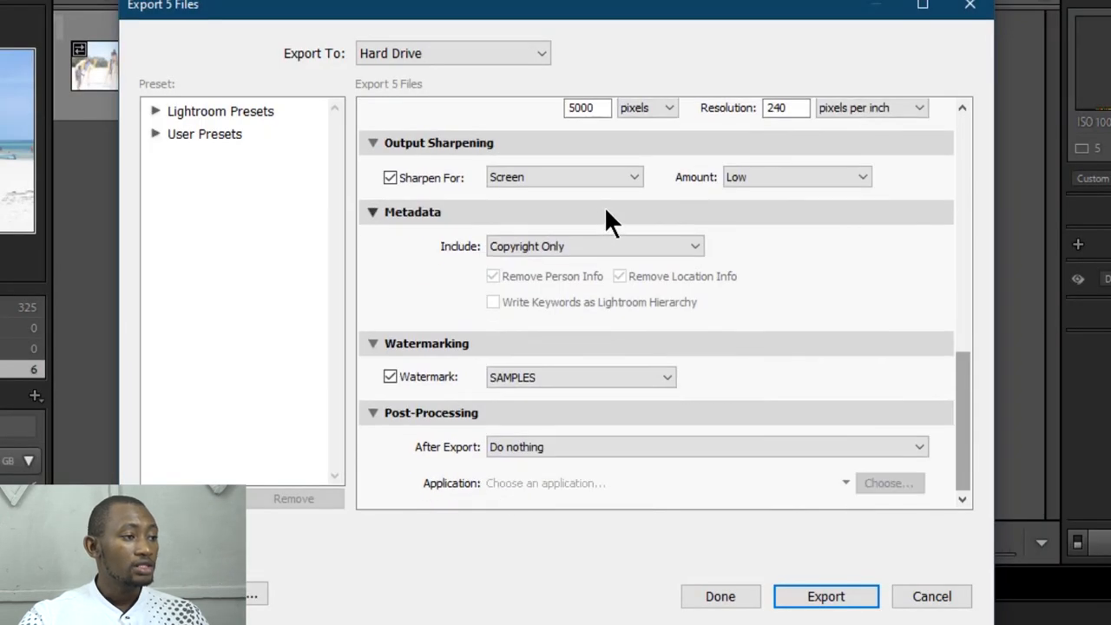
scroll(593, 248, up, 10)
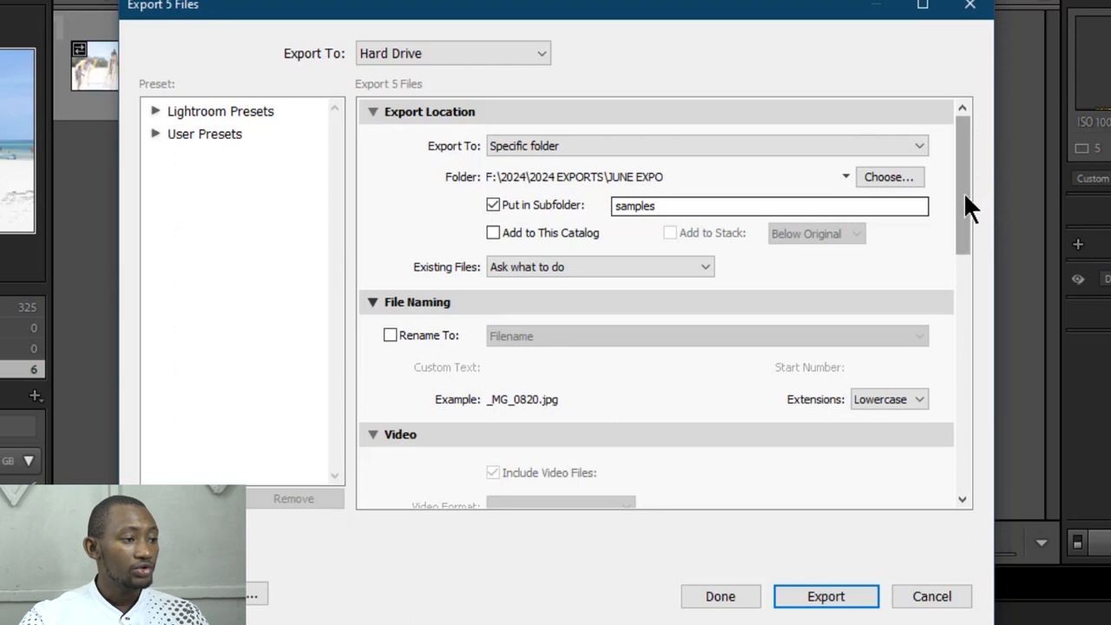
Step: In the export file settings, keep the JPEG image format and set the color space to sRGB
drag(963, 191, 932, 354)
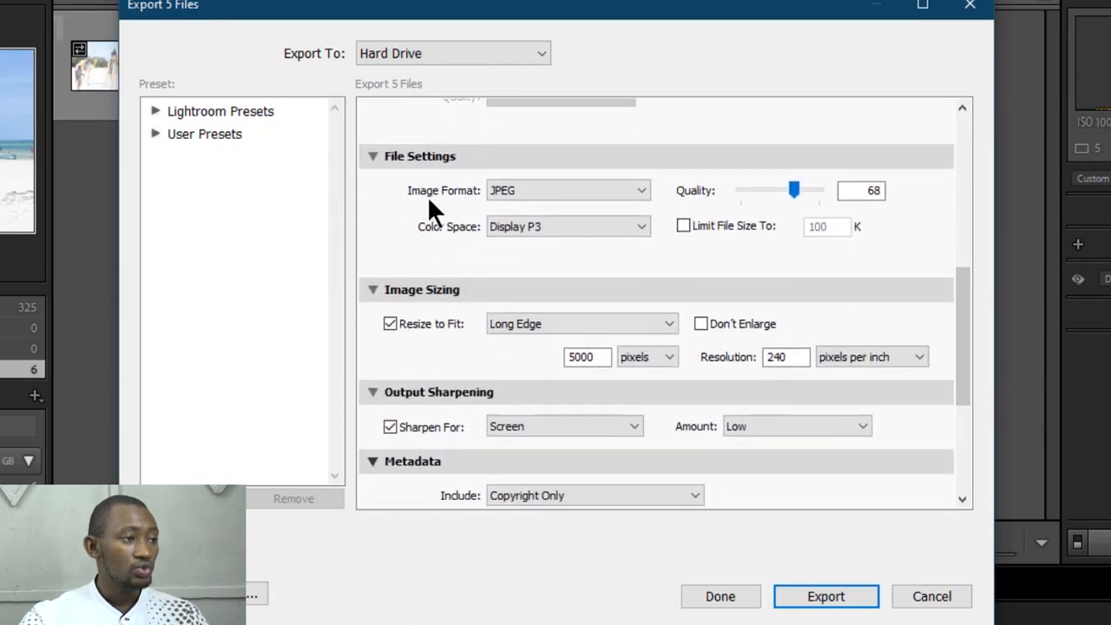
click(574, 193)
click(568, 182)
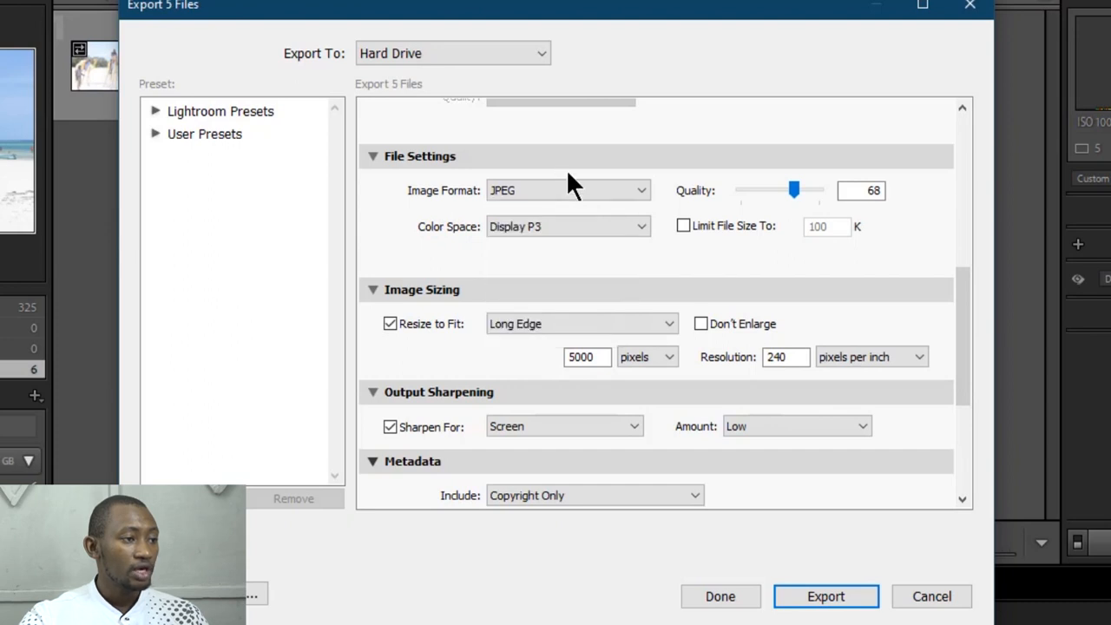
click(570, 230)
click(547, 249)
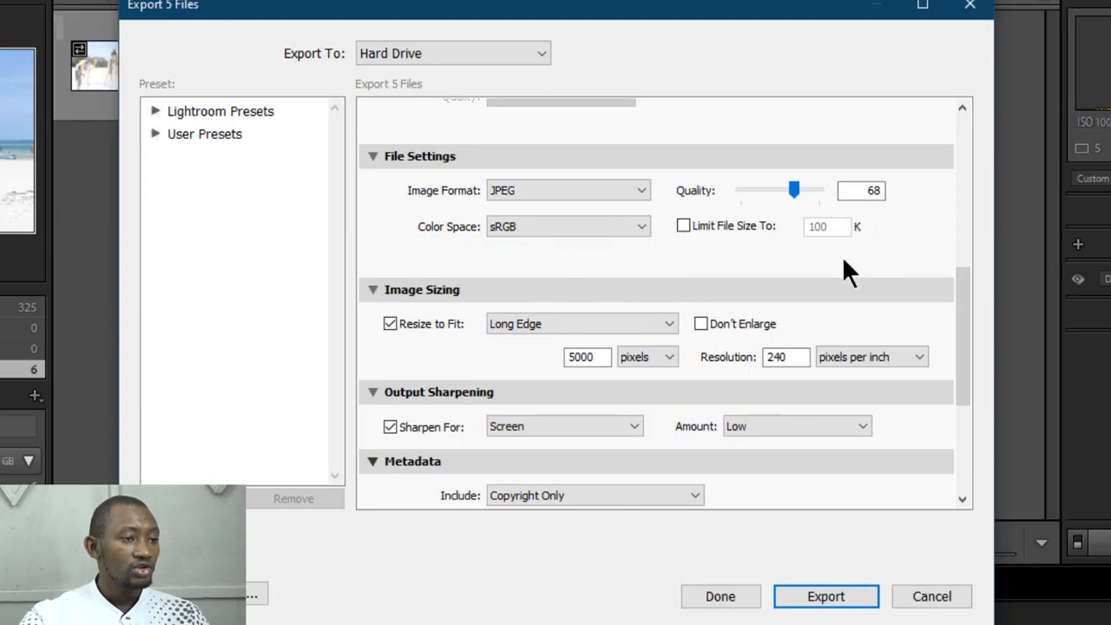
click(870, 190)
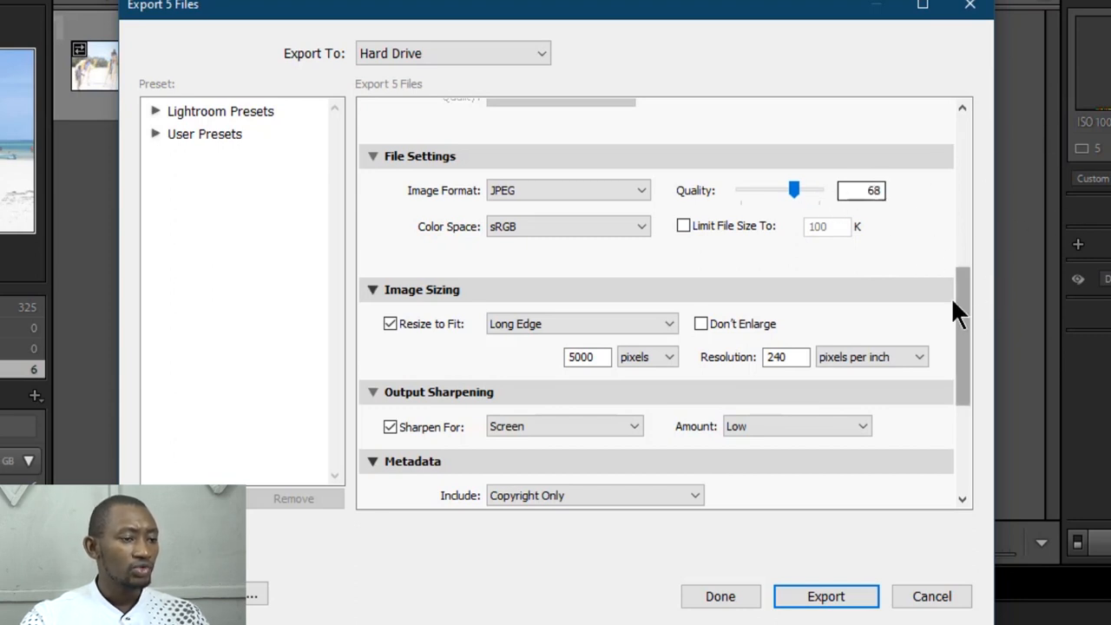
Step: Switch the image resizing method to Width & Height and back to Long Edge
drag(959, 310, 960, 347)
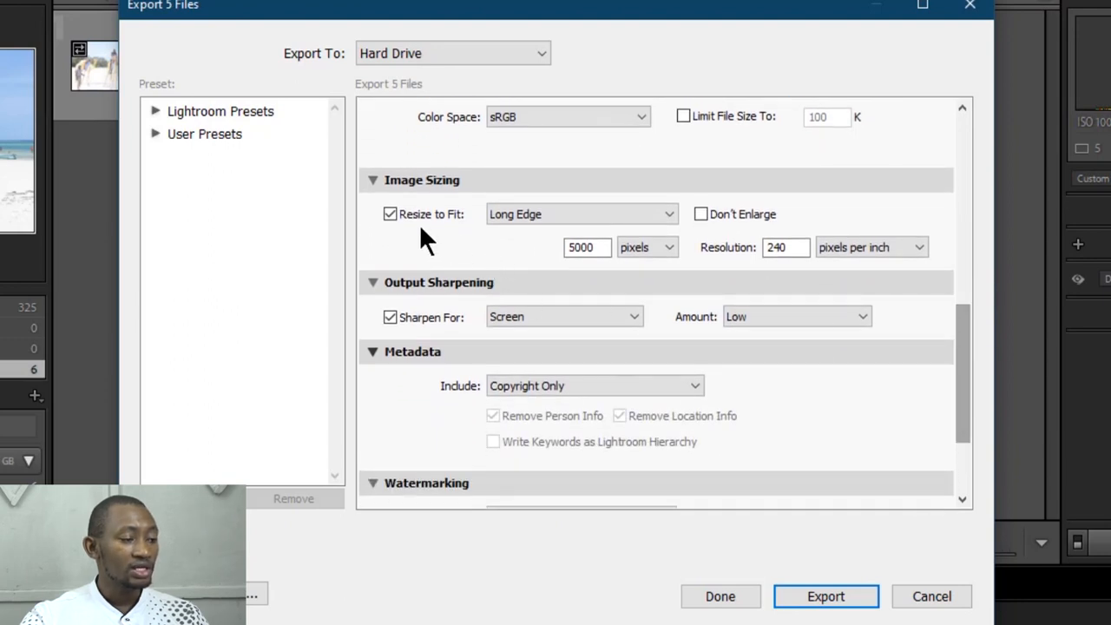
click(532, 214)
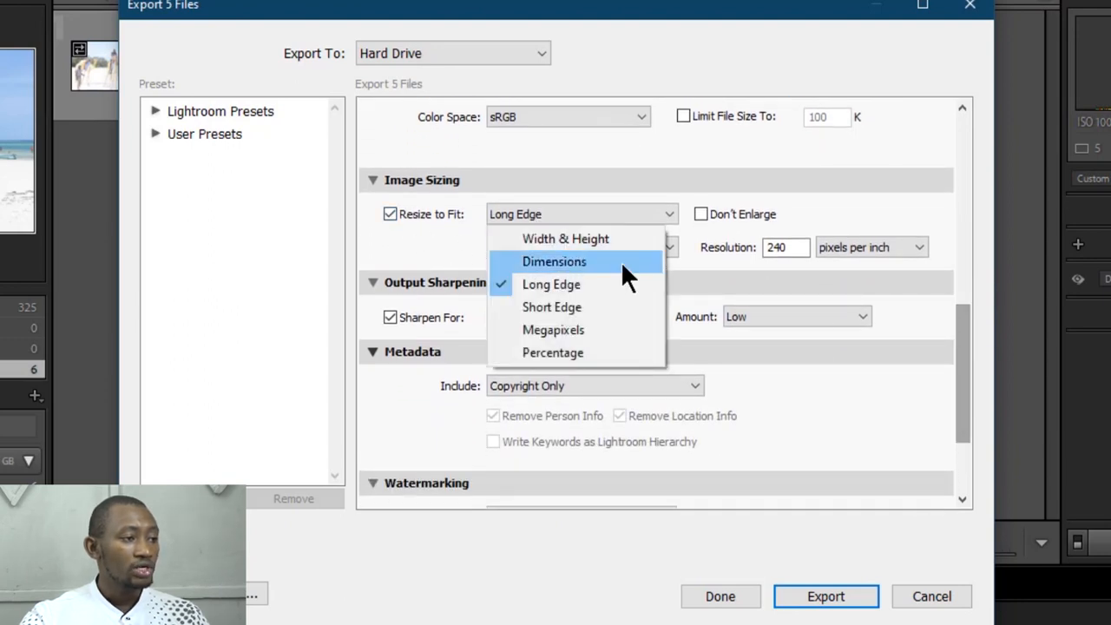
click(603, 238)
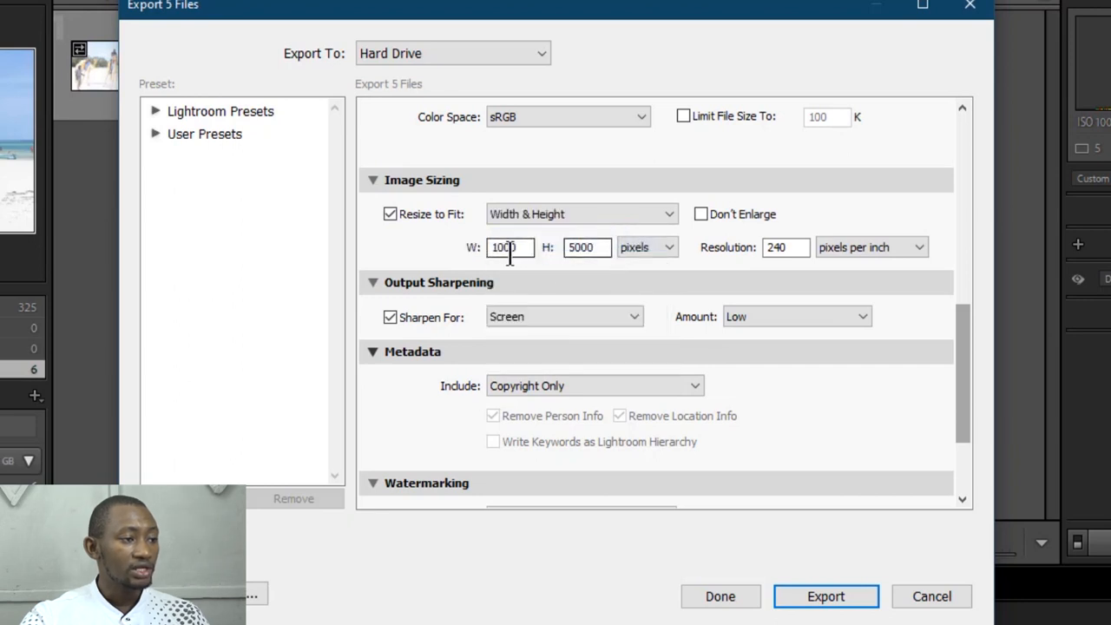
click(562, 213)
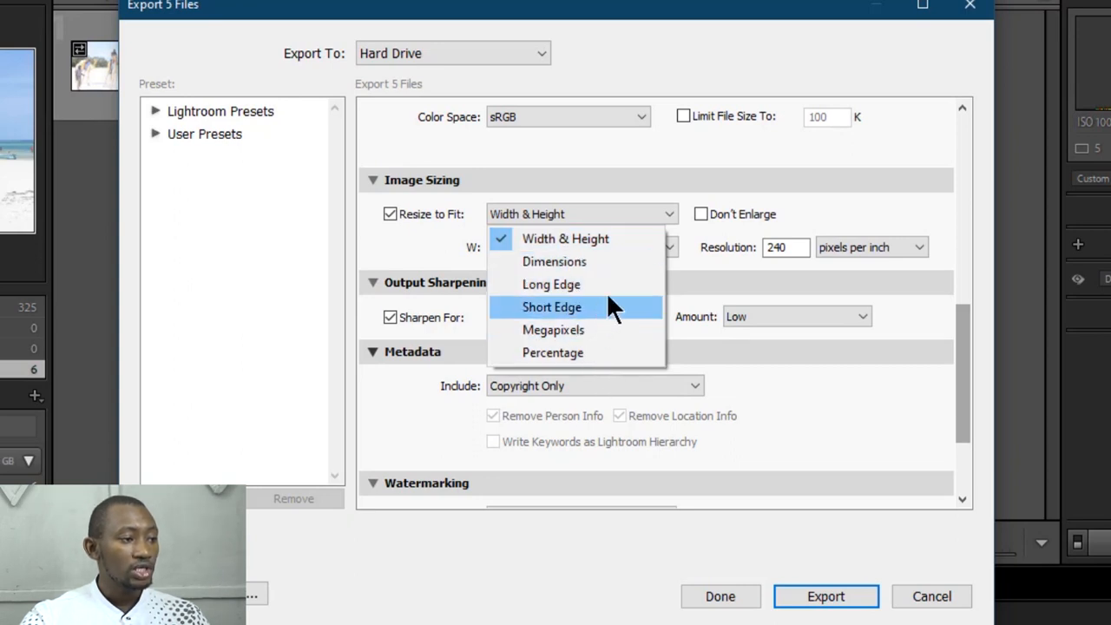
click(580, 287)
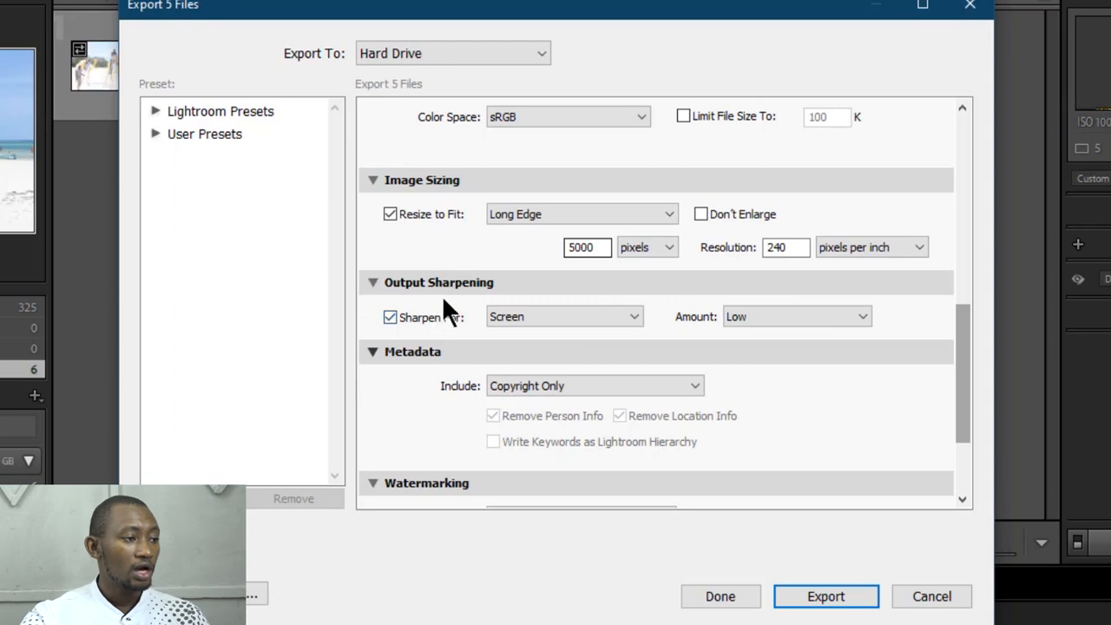
Step: Keep the output sharpening target on Screen and choose Low as the sharpening amount
click(503, 316)
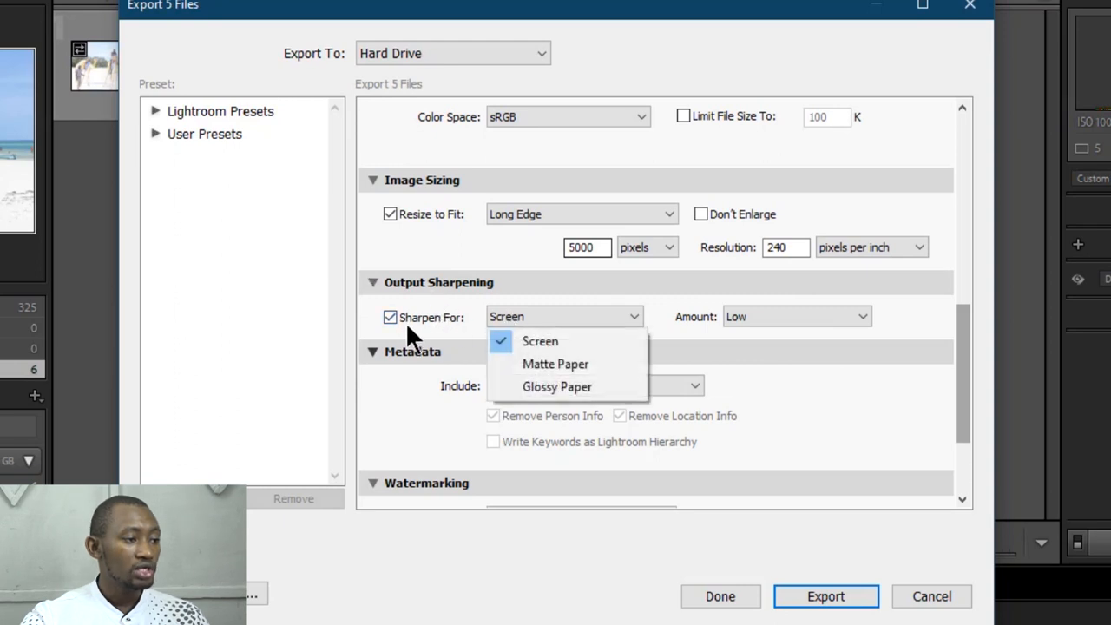
click(780, 317)
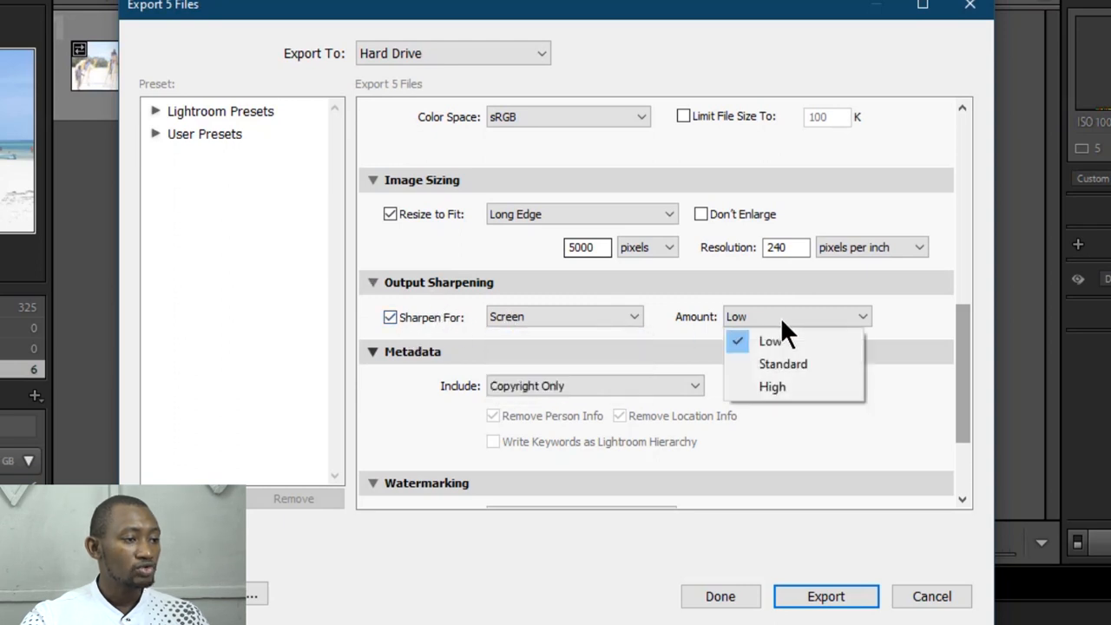
click(781, 341)
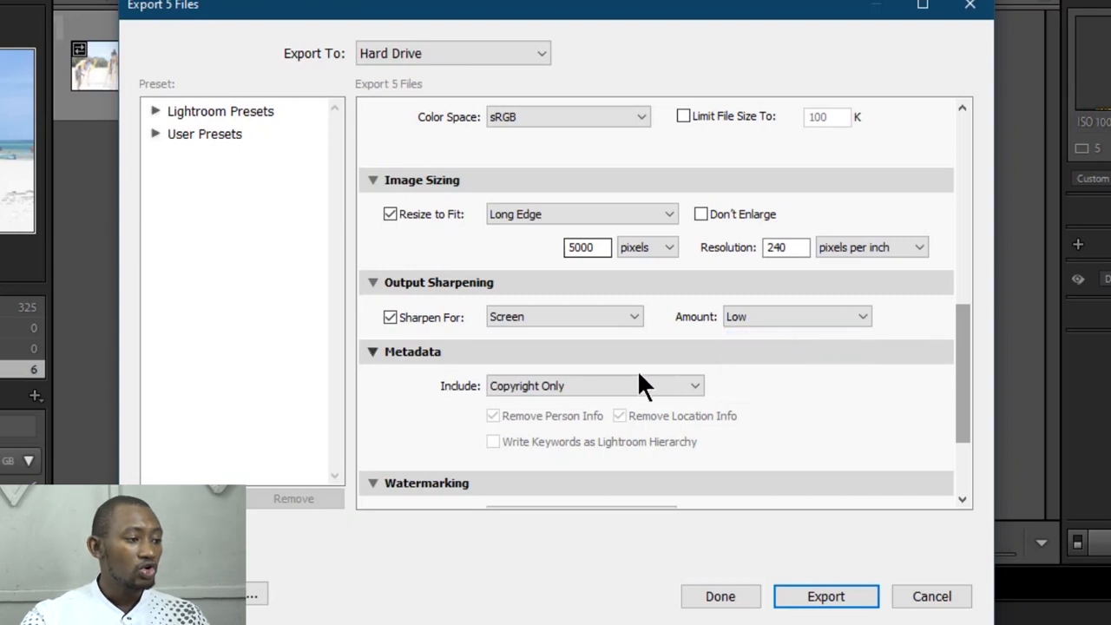
Step: Set the metadata included in the exported files to Copyright Only
click(686, 387)
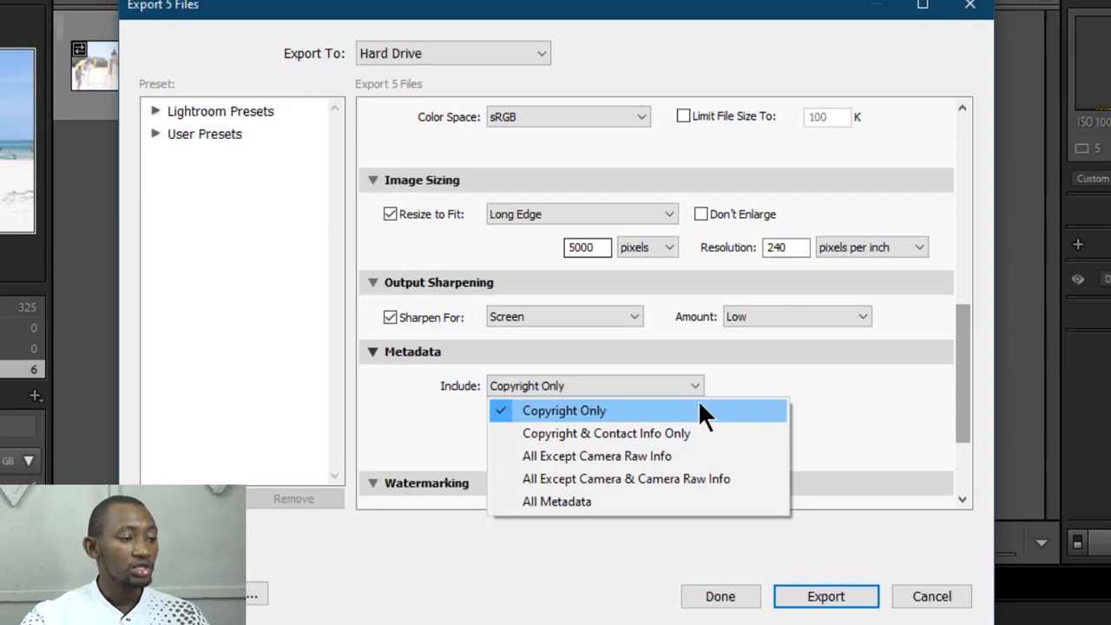
click(872, 410)
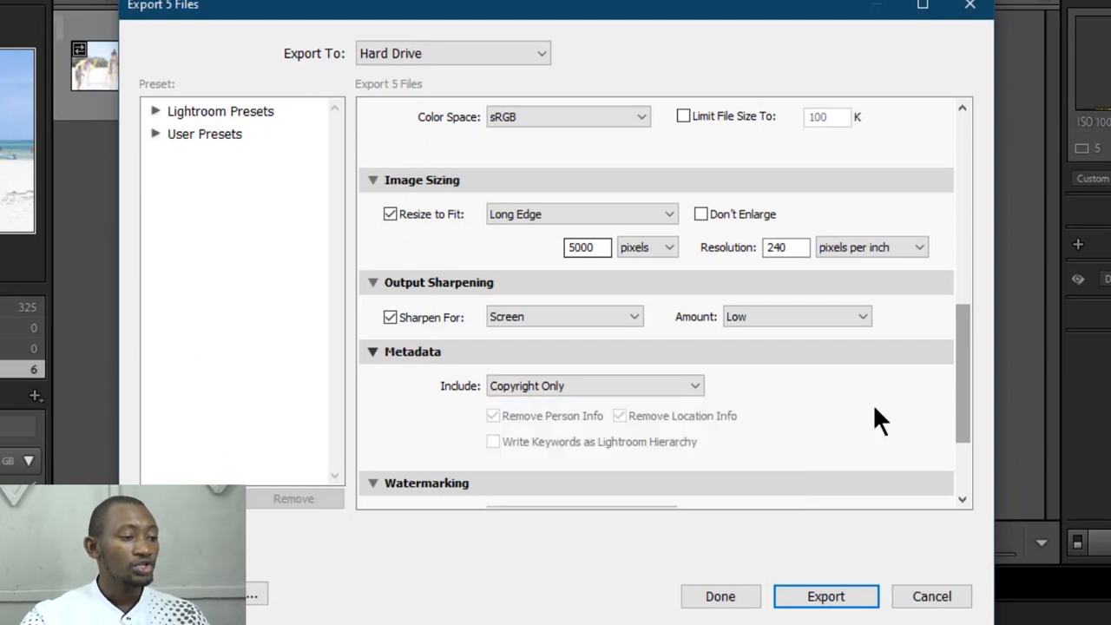
click(686, 399)
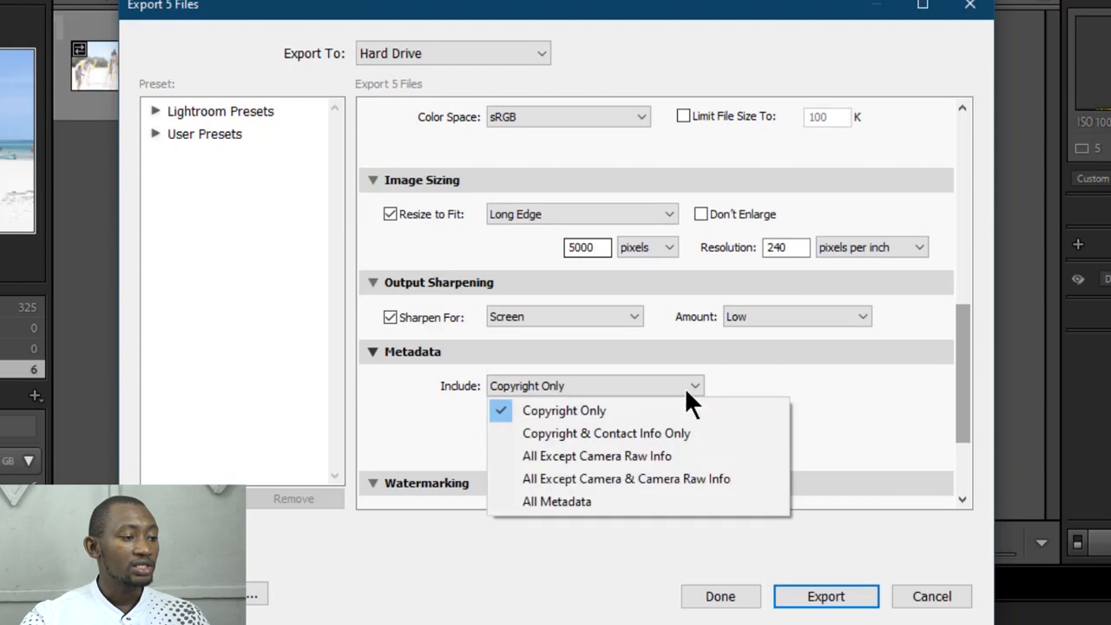
click(607, 406)
Step: Open the SAMPLES watermark of the export settings for editing in the Watermark Editor
scroll(791, 402, up, 10)
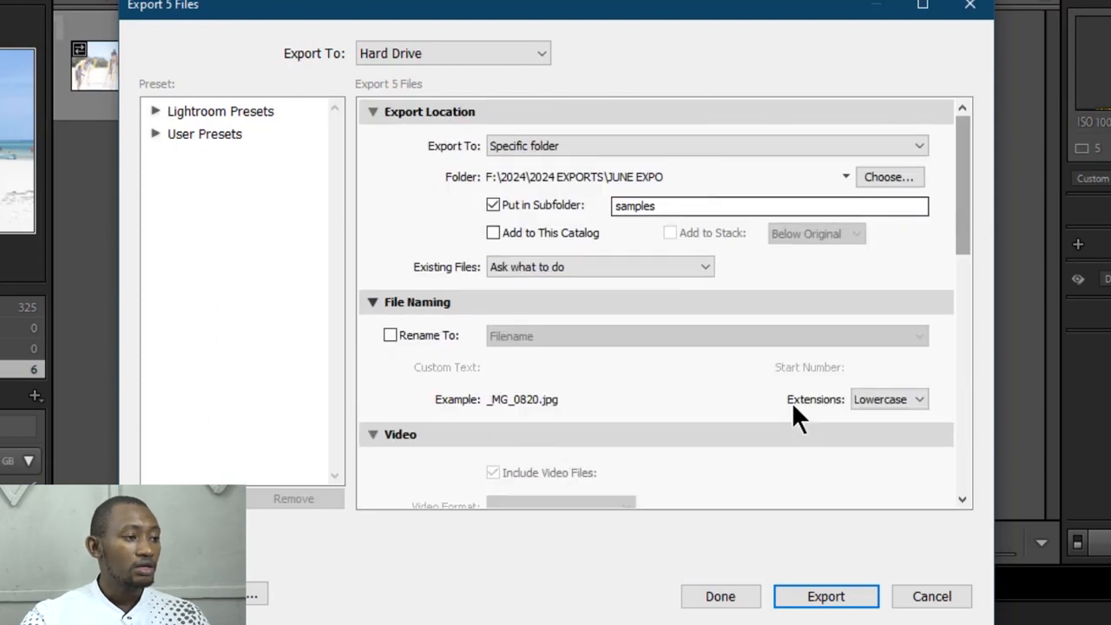
drag(956, 220, 924, 467)
drag(921, 528, 894, 508)
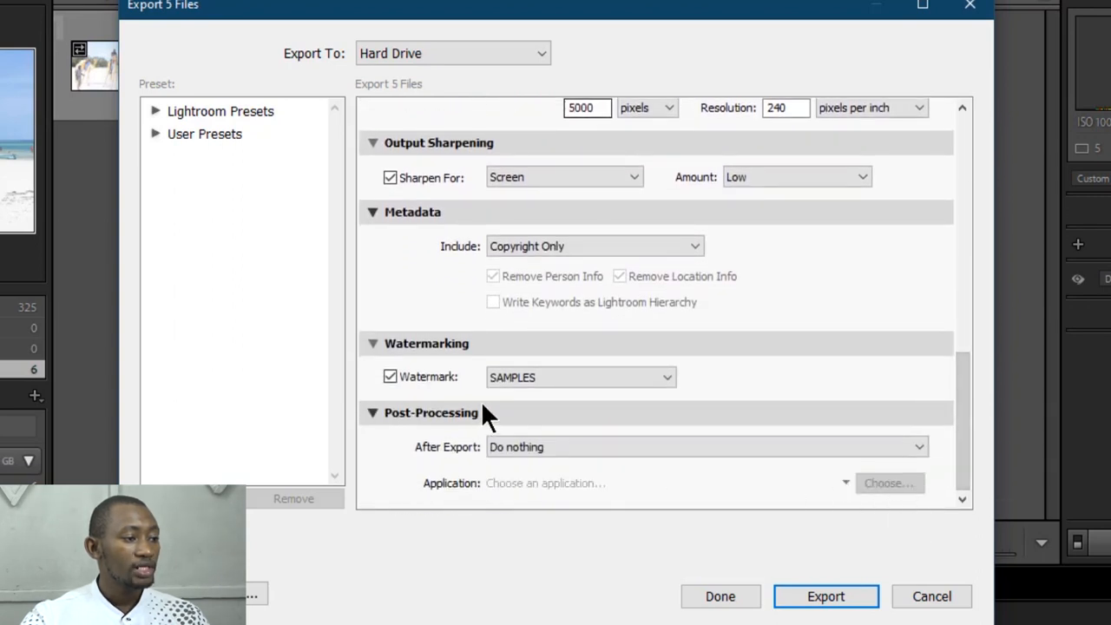
click(571, 378)
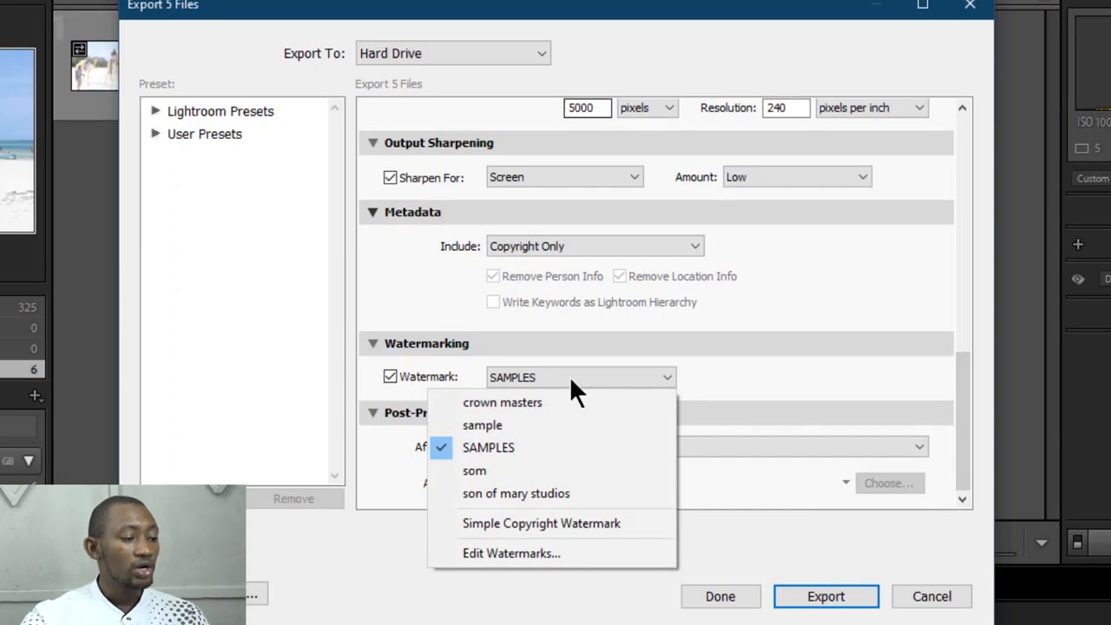
click(520, 553)
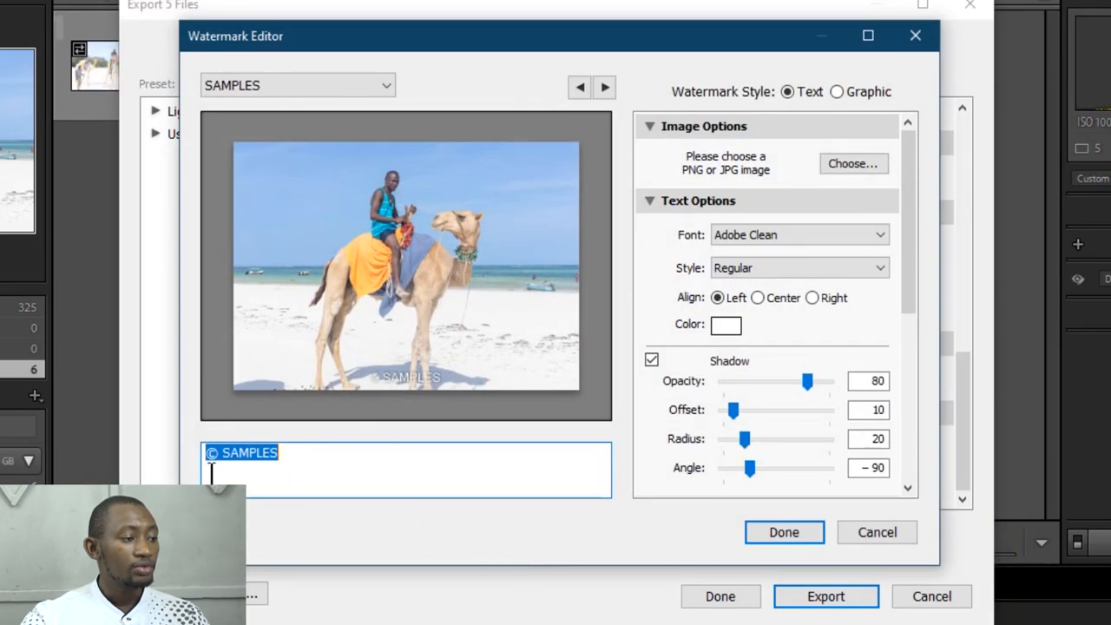
Step: Replace the watermark text with "© EXPORT"
click(300, 454)
key(BackSpace)
key(BackSpace)
key(BackSpace)
key(BackSpace)
key(BackSpace)
key(BackSpace)
key(BackSpace)
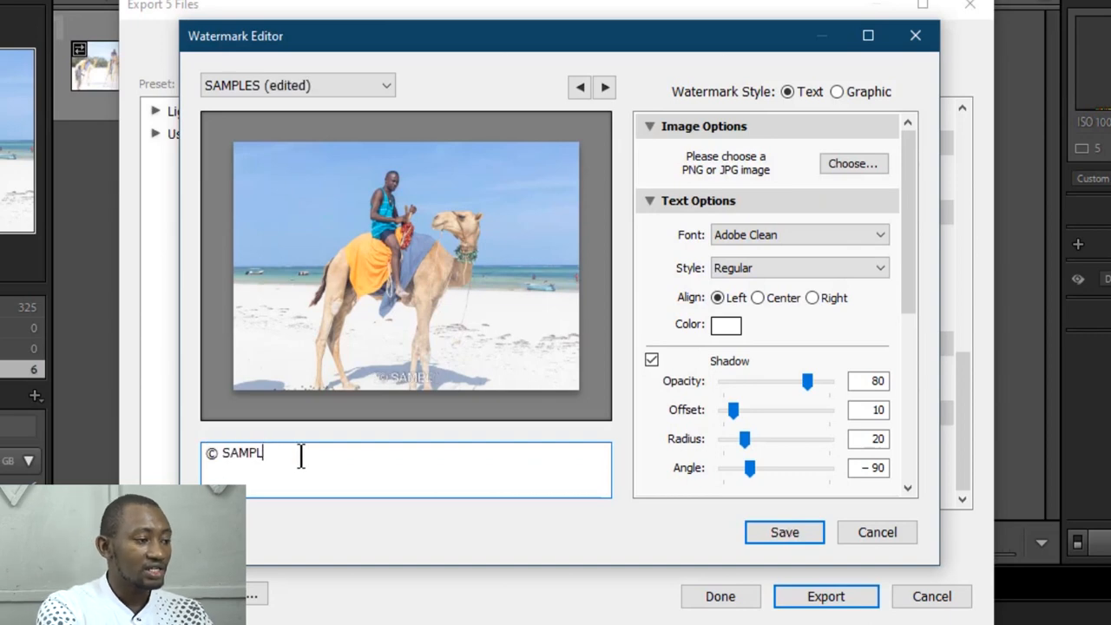
text(E)
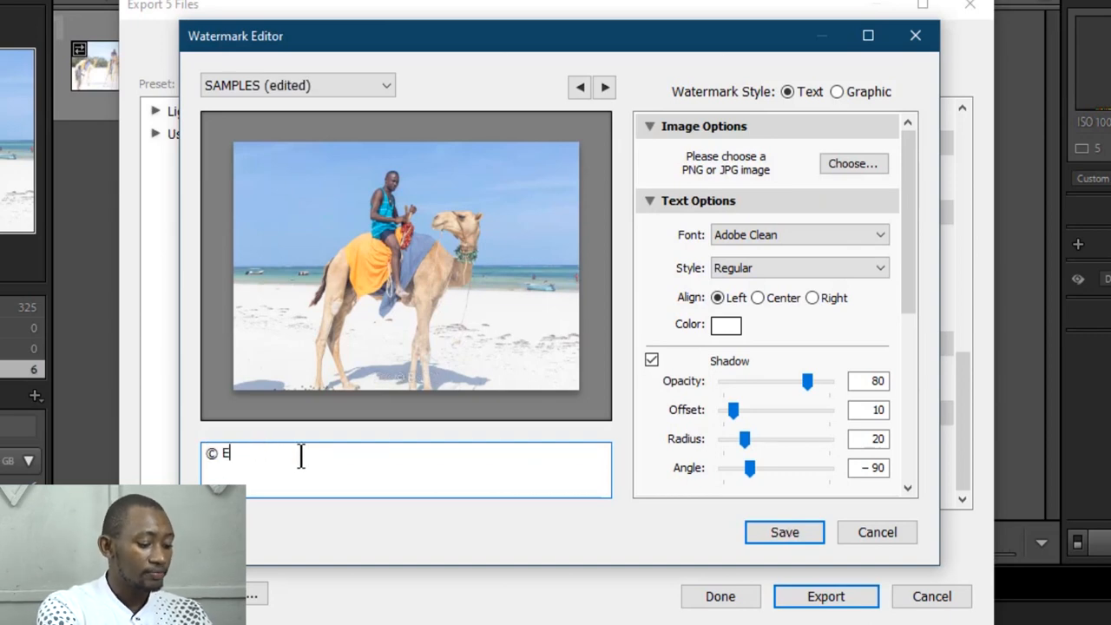
text(XPORT)
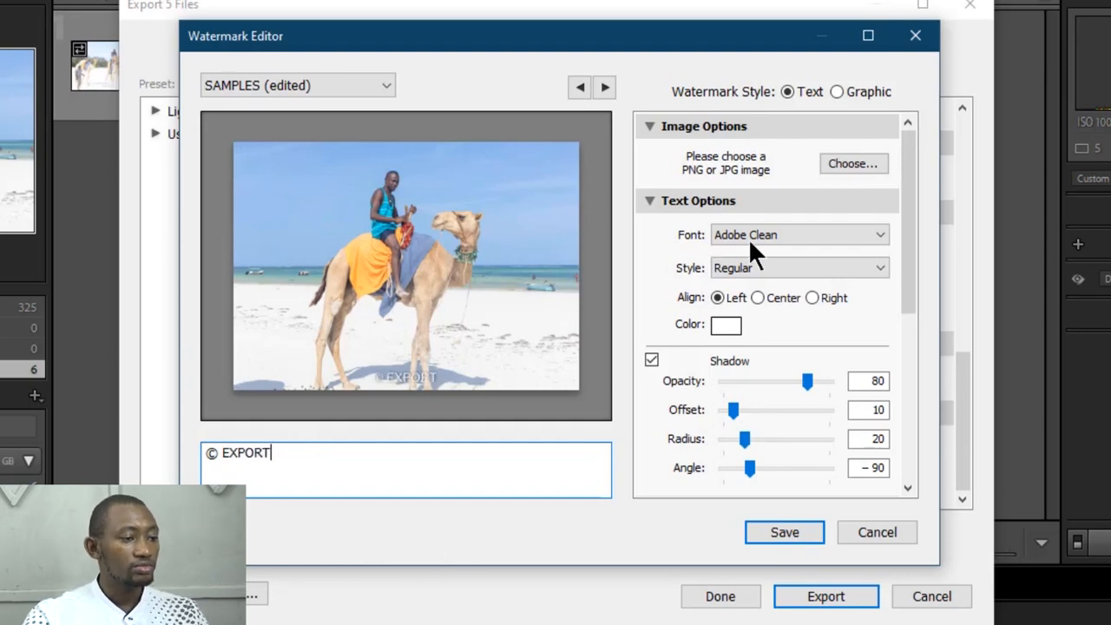
Step: Anchor the watermark to the photo's bottom-right corner and set its horizontal and vertical insets to 3
drag(908, 269, 897, 517)
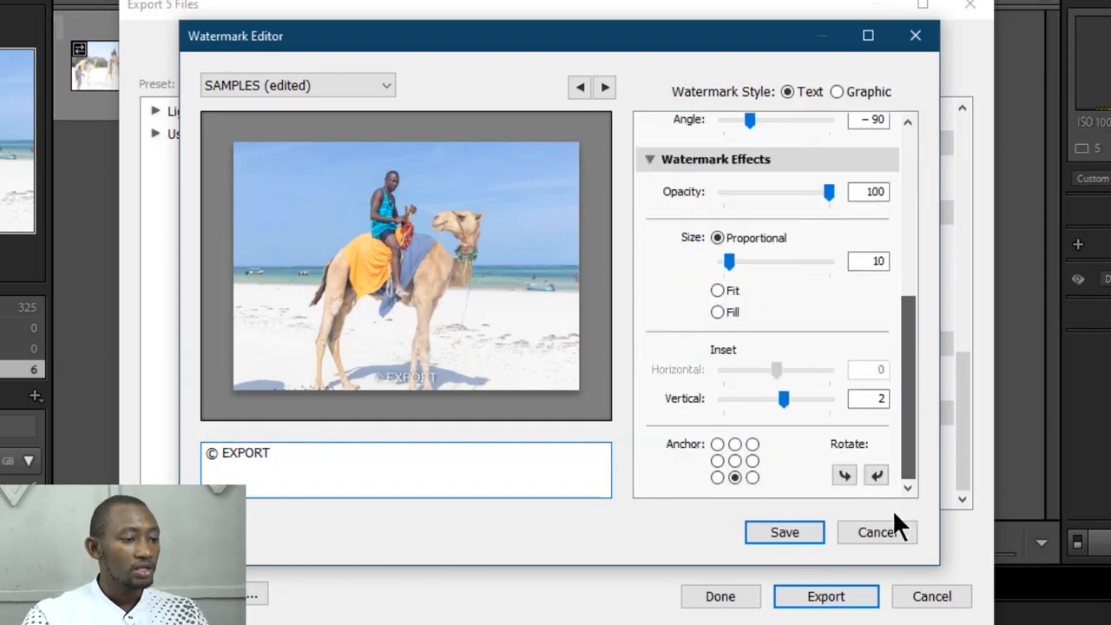
click(751, 476)
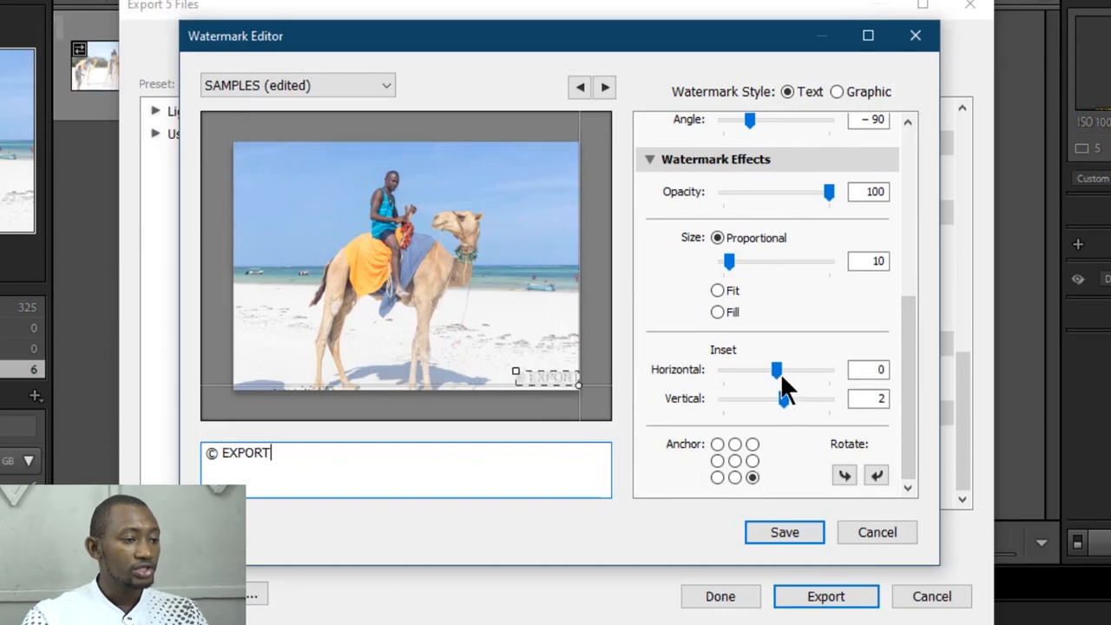
drag(776, 368, 788, 400)
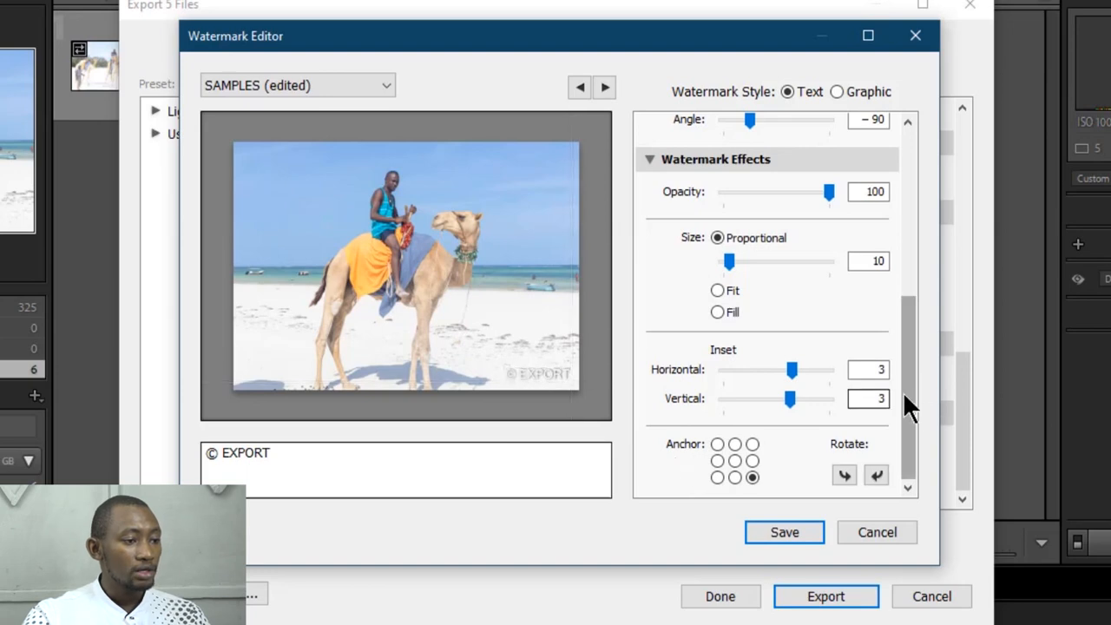
Step: Change the watermark text color to black and turn off its shadow
drag(908, 439, 920, 221)
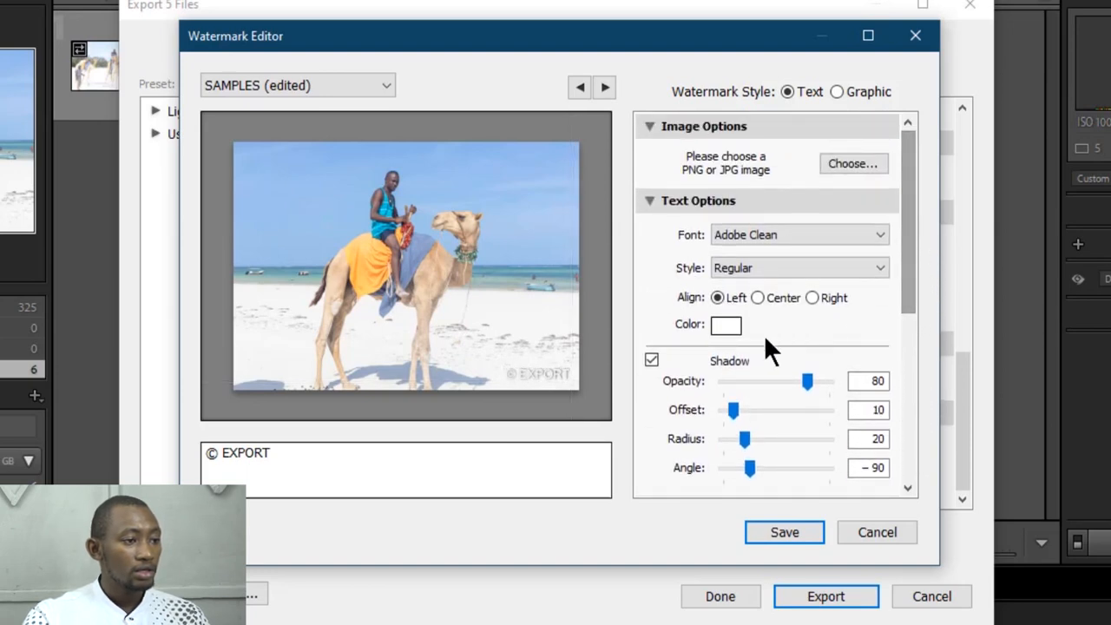
click(733, 321)
click(405, 412)
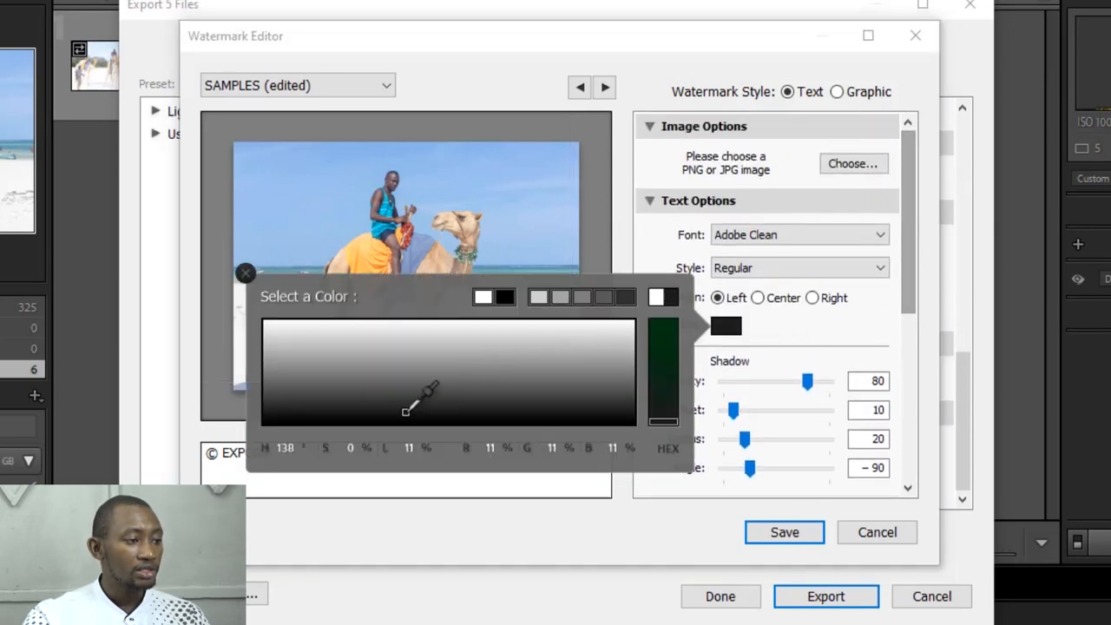
click(476, 421)
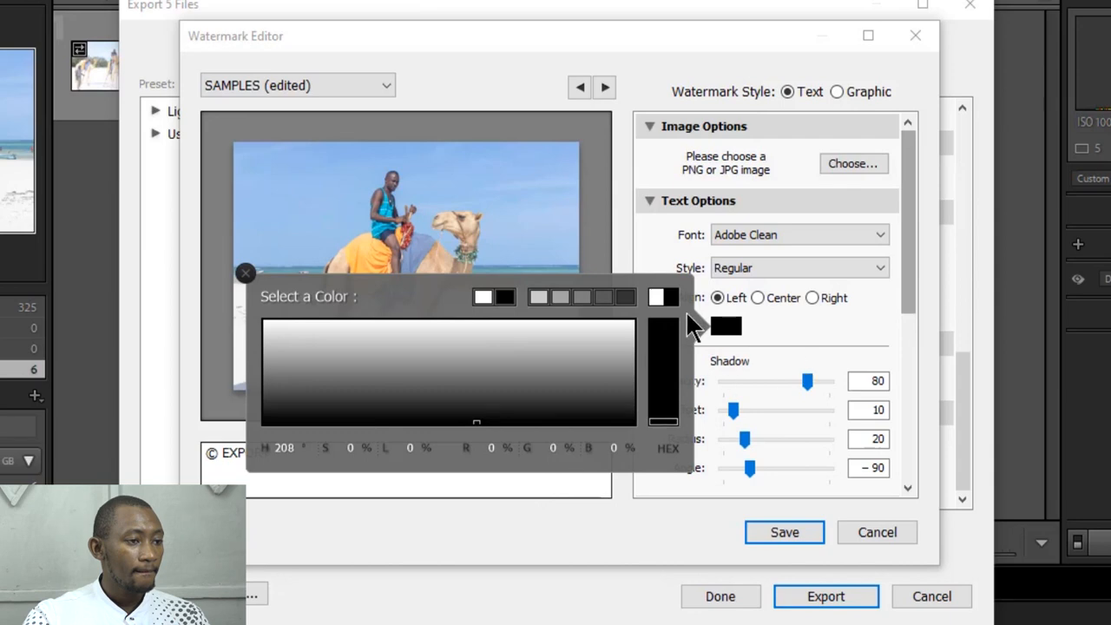
click(824, 330)
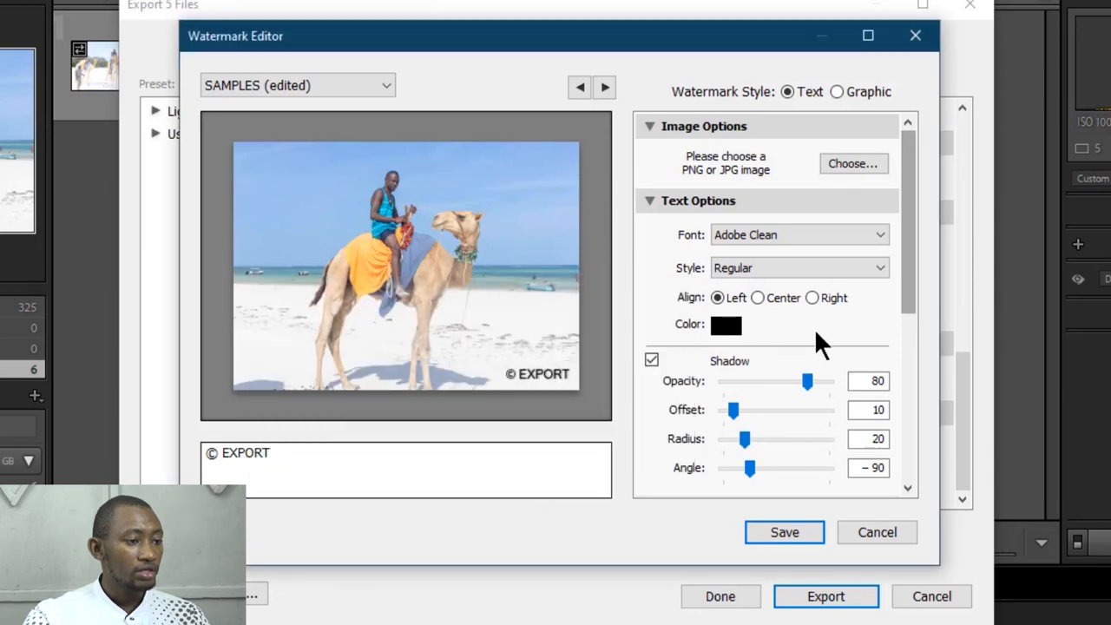
click(652, 360)
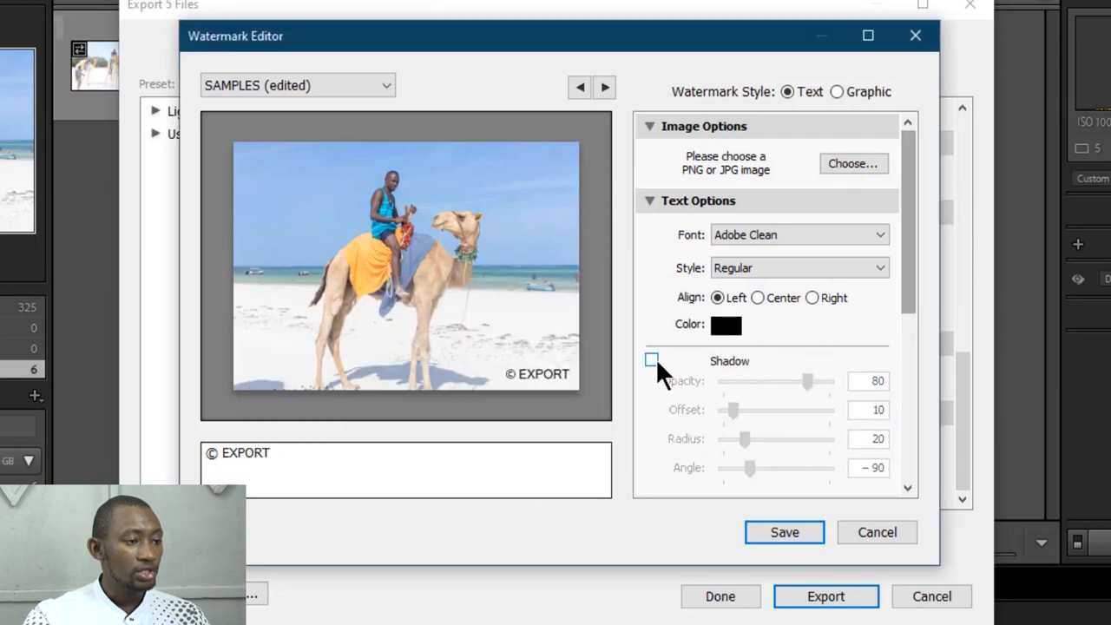
Step: Save the edited watermark as a new preset named "EXPORT"
drag(908, 296, 913, 516)
click(785, 530)
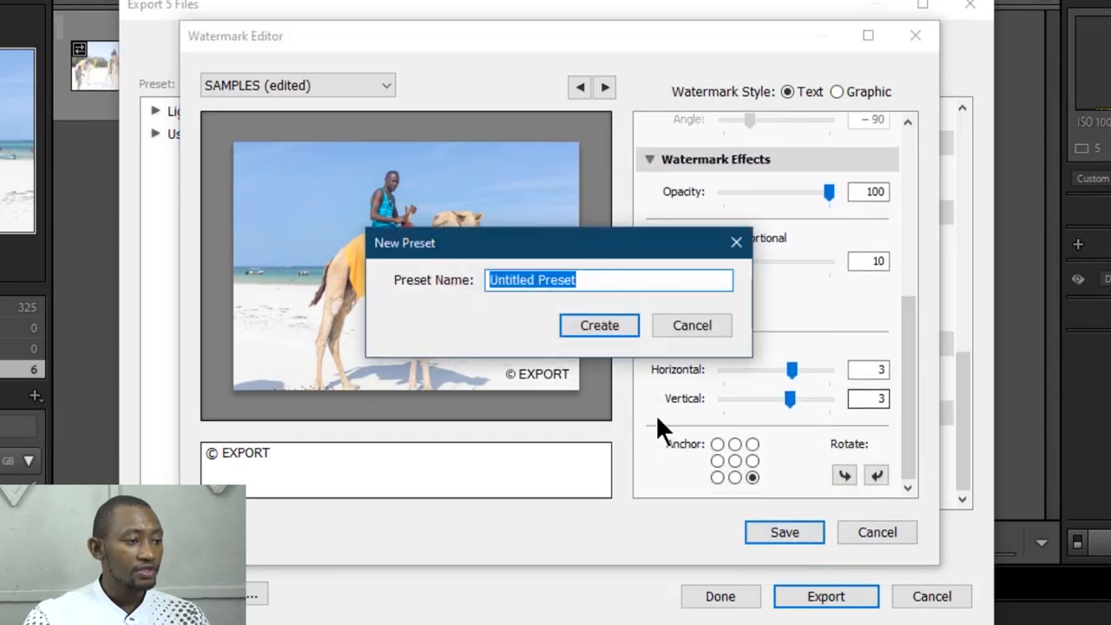
text(E)
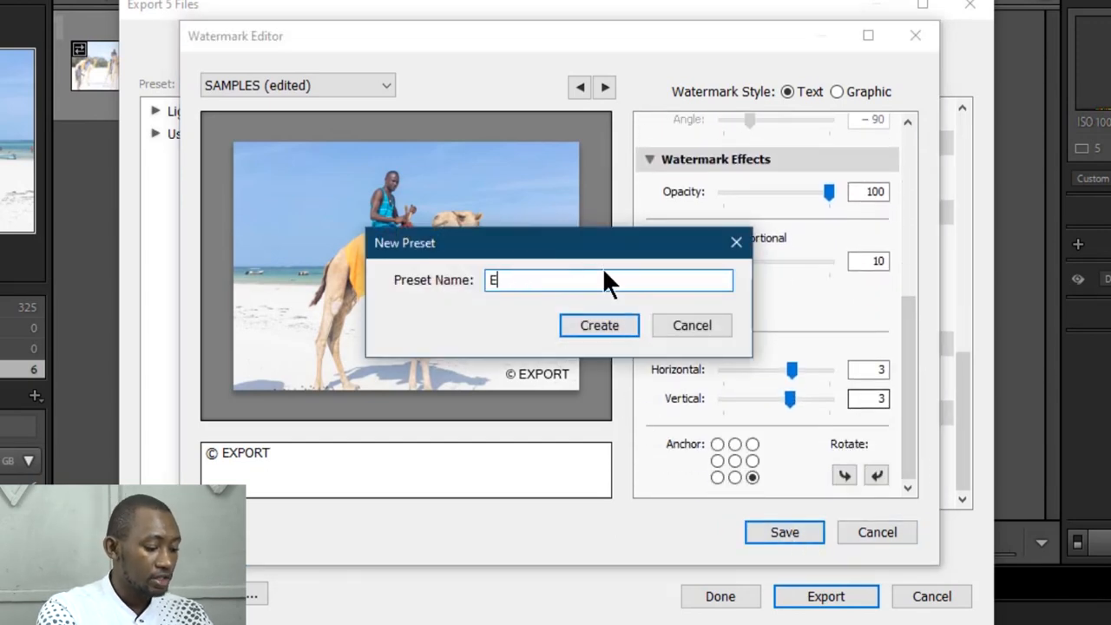
text(XPORT)
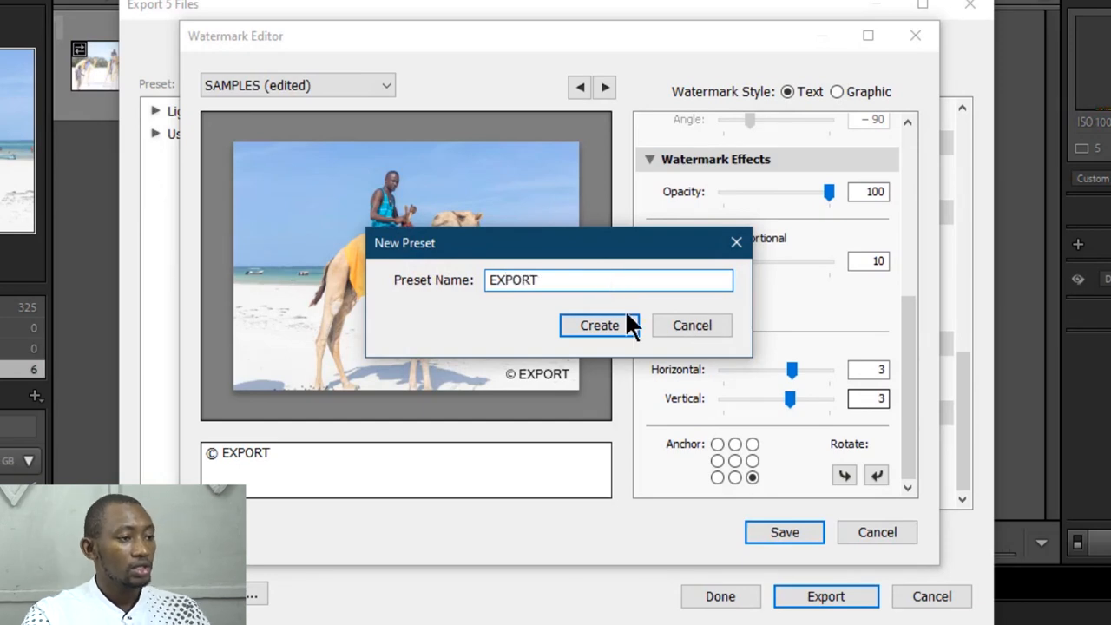
click(626, 323)
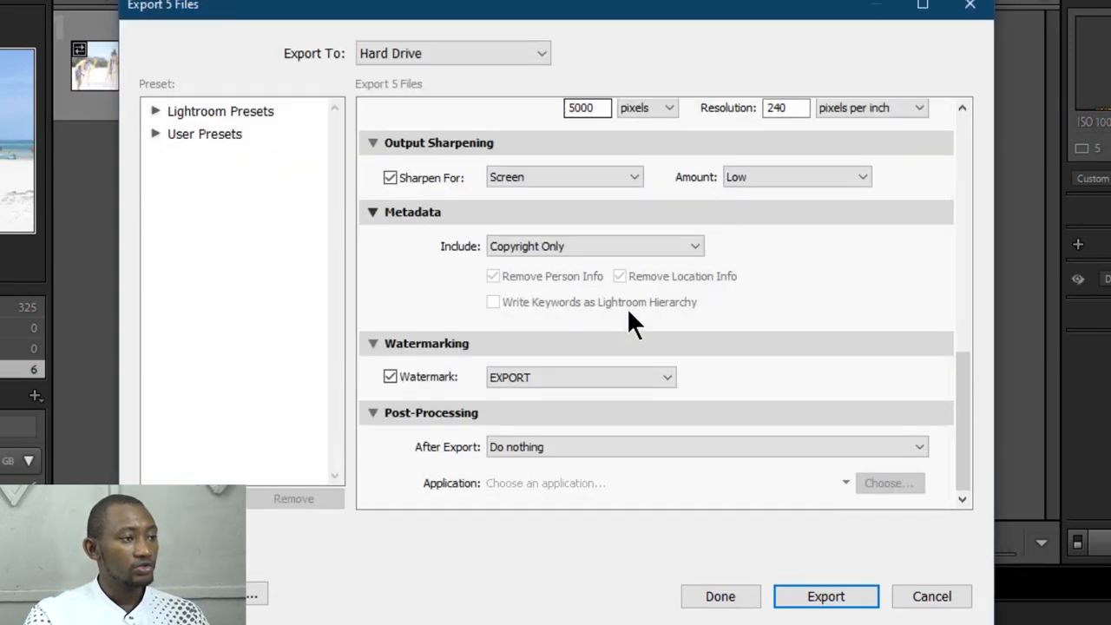
Step: Choose Do nothing as the after-export action and export the five photos, skipping the files that already exist
scroll(408, 347, up, 1)
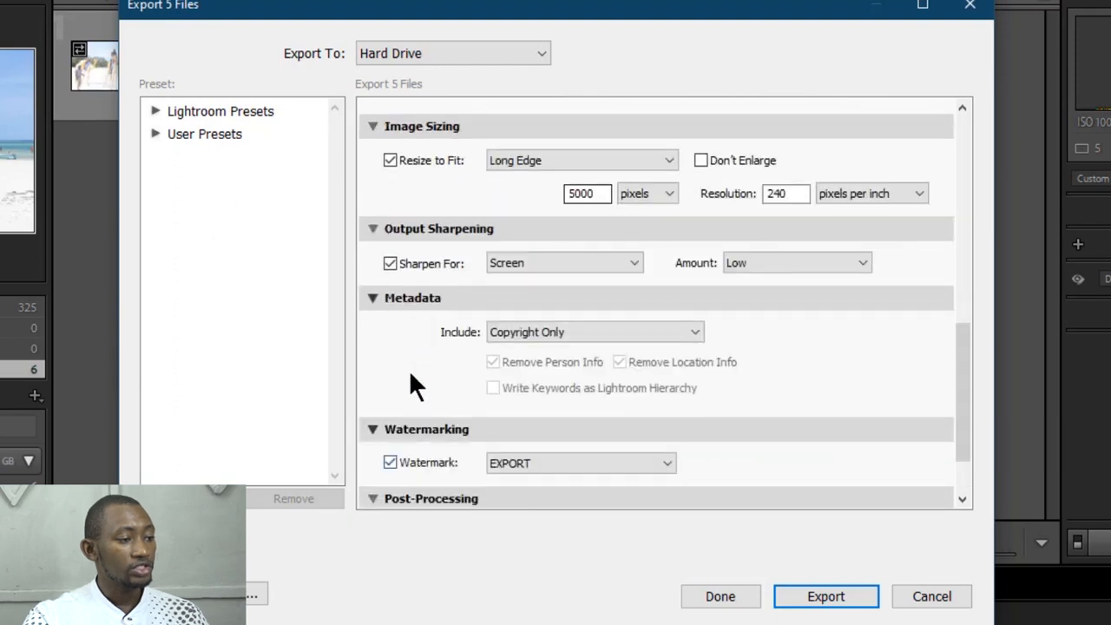
scroll(415, 382, down, 1)
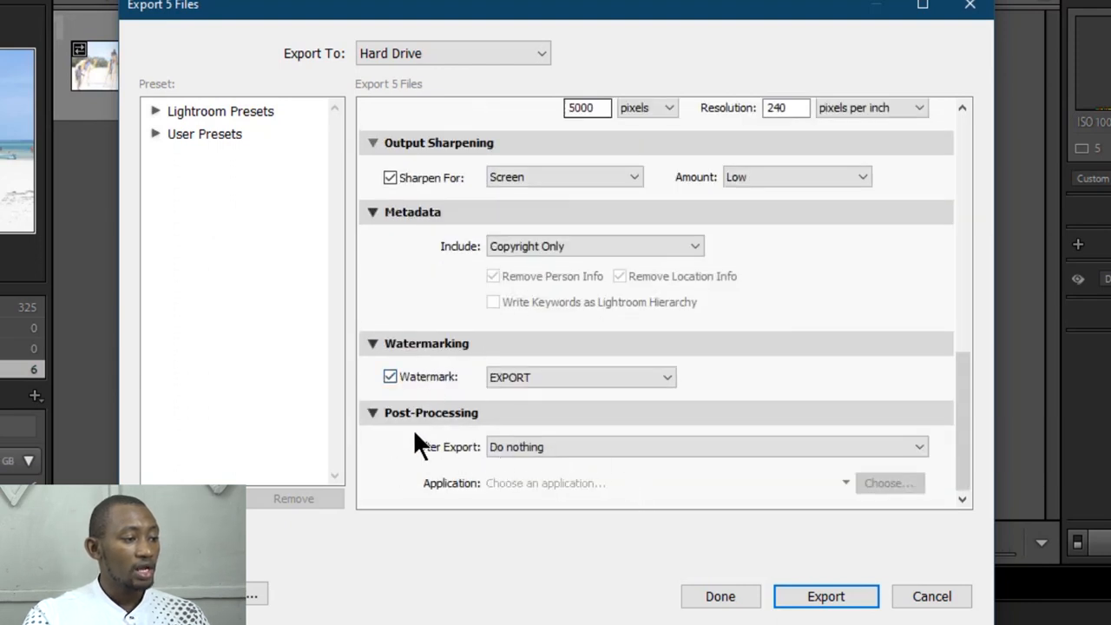
click(559, 446)
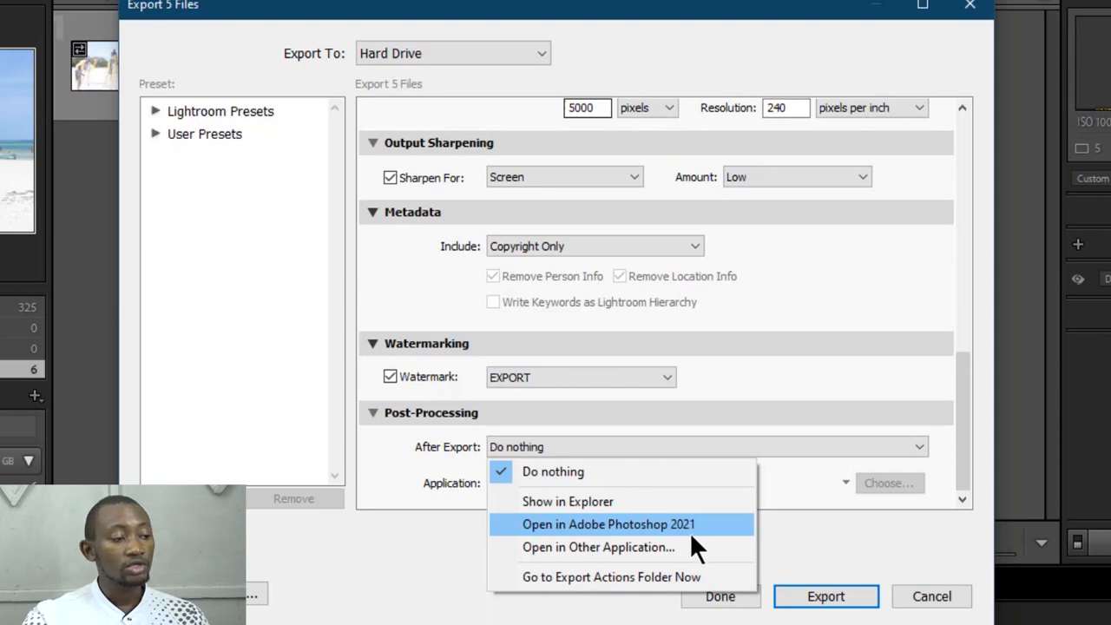
click(579, 470)
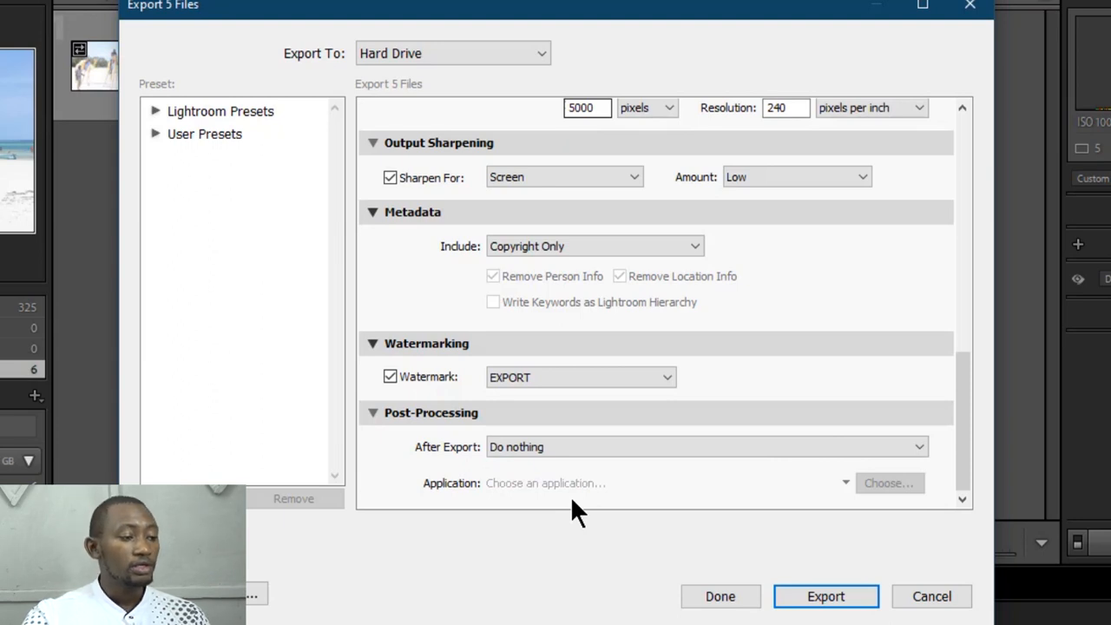
click(841, 599)
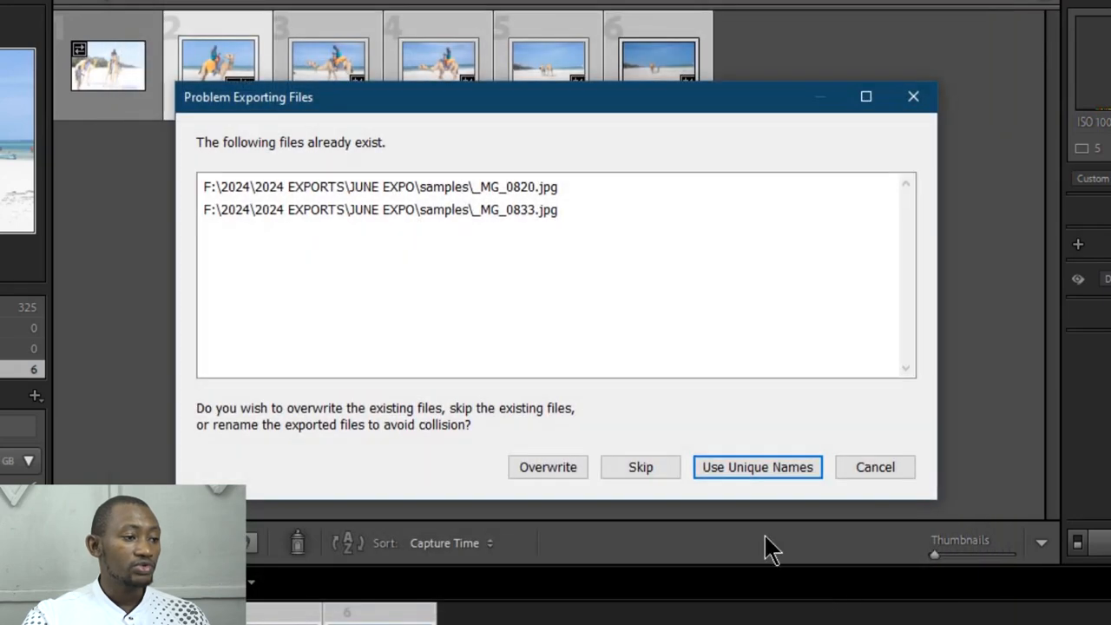
click(615, 467)
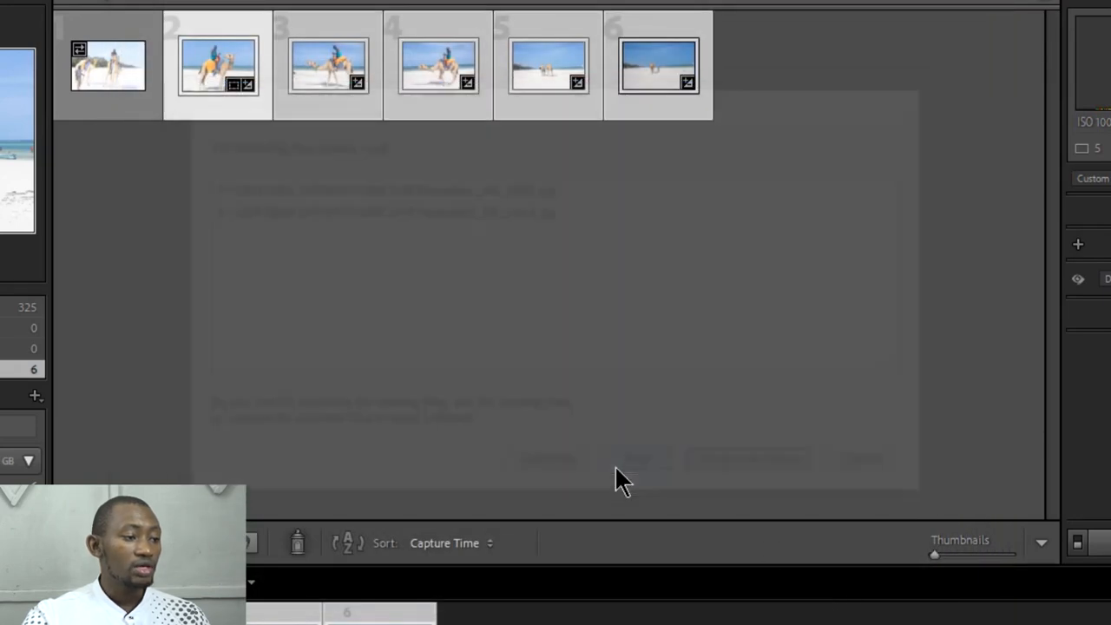